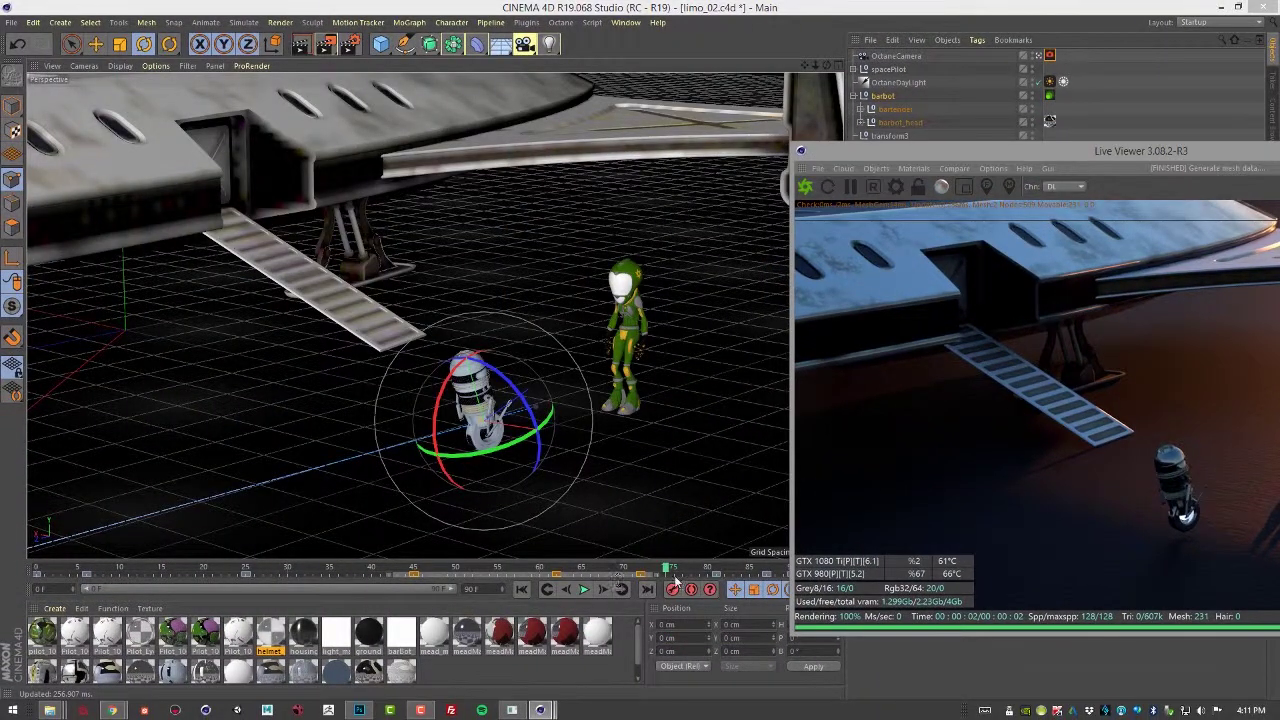
Switch the viewport to look through the OctaneCamera.
drag(670, 571, 314, 571)
click(84, 66)
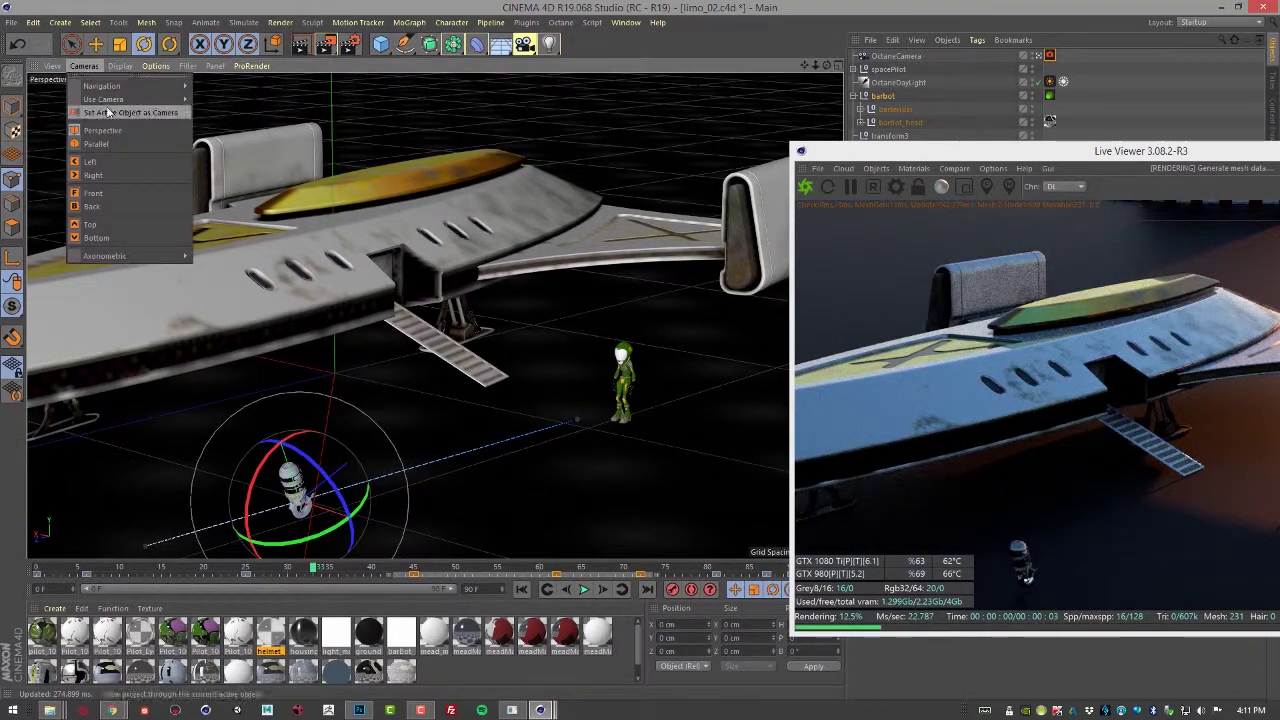
mouse_move(125, 110)
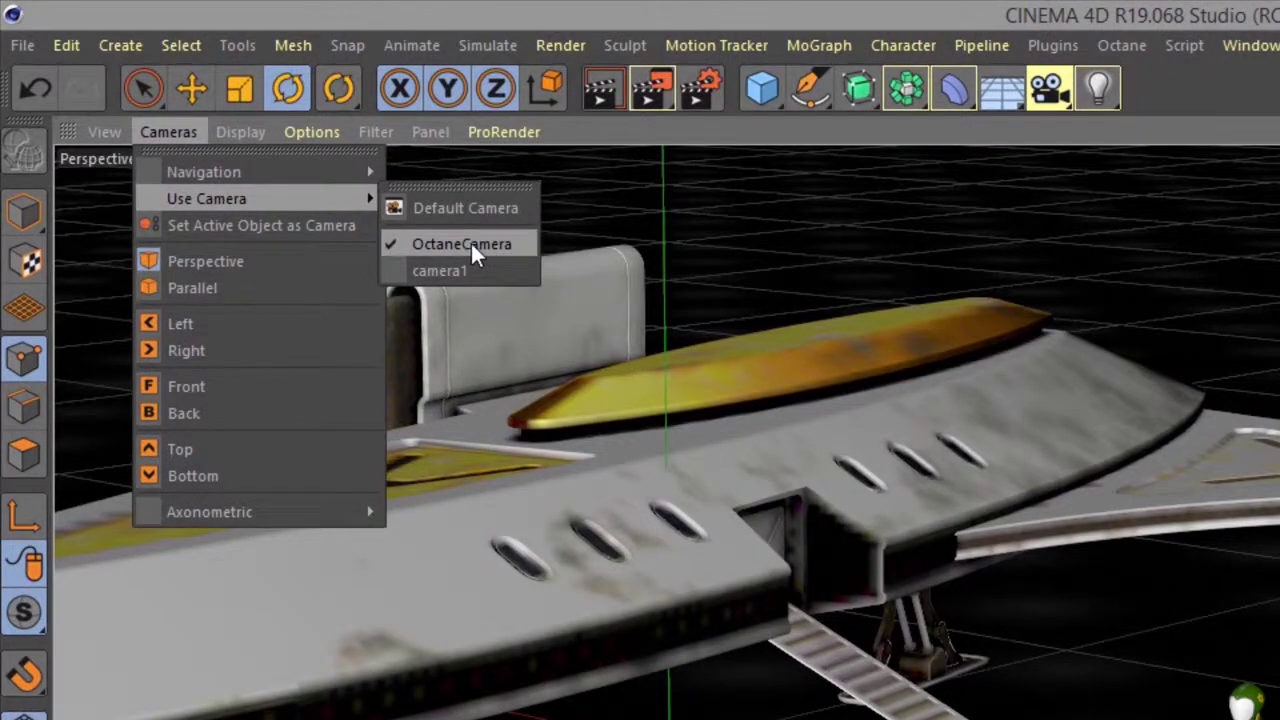
click(168, 131)
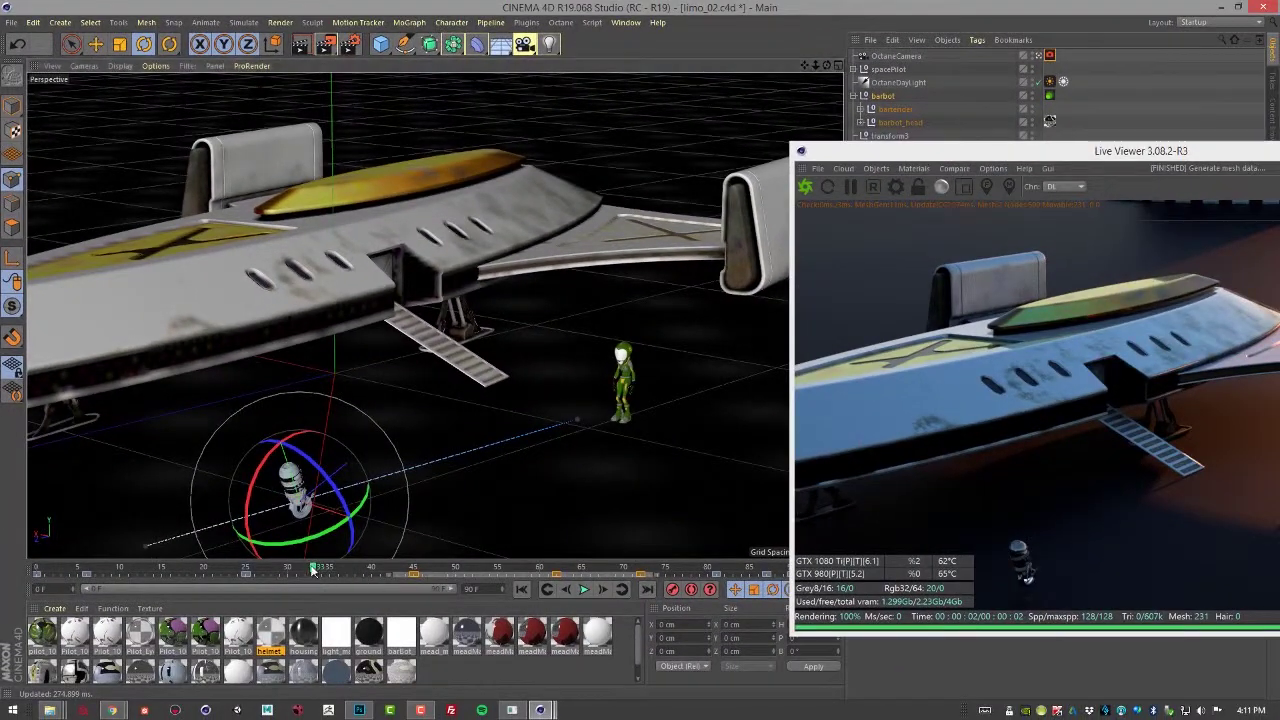
Scrub the timeline and move the Live Viewer left to expose the Object Manager and Attributes.
drag(349, 636, 85, 637)
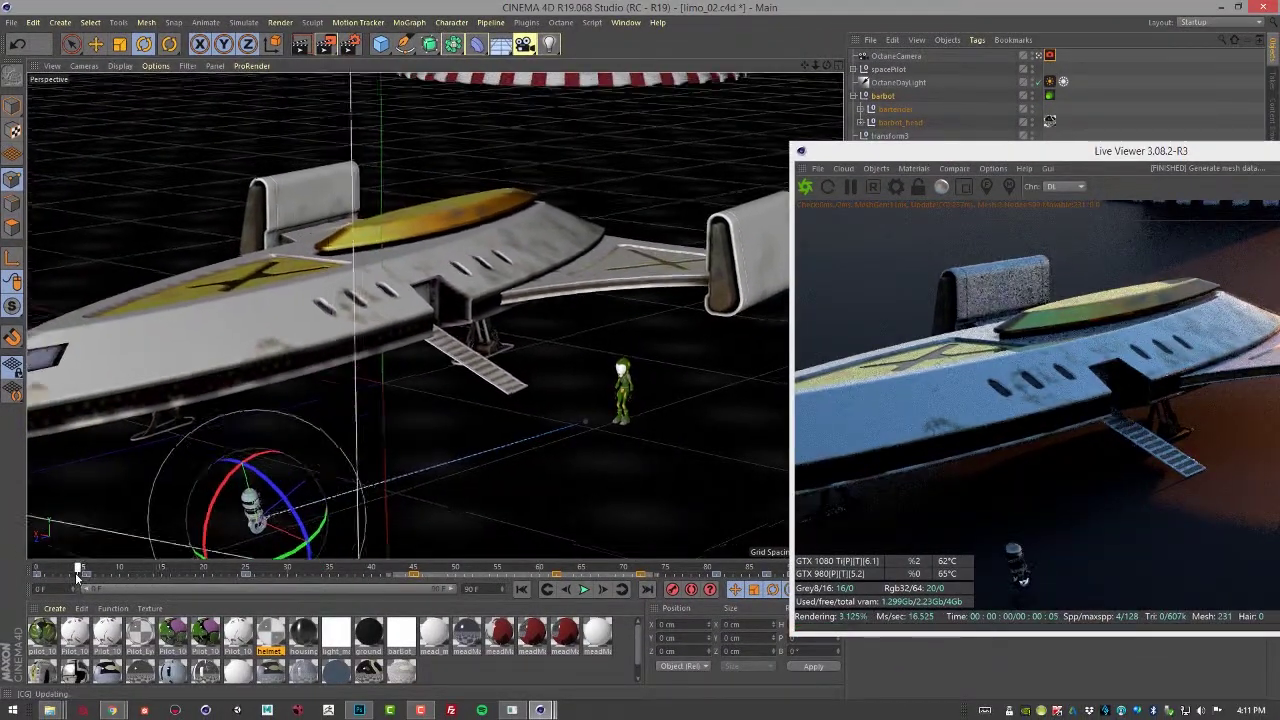
drag(77, 577, 703, 567)
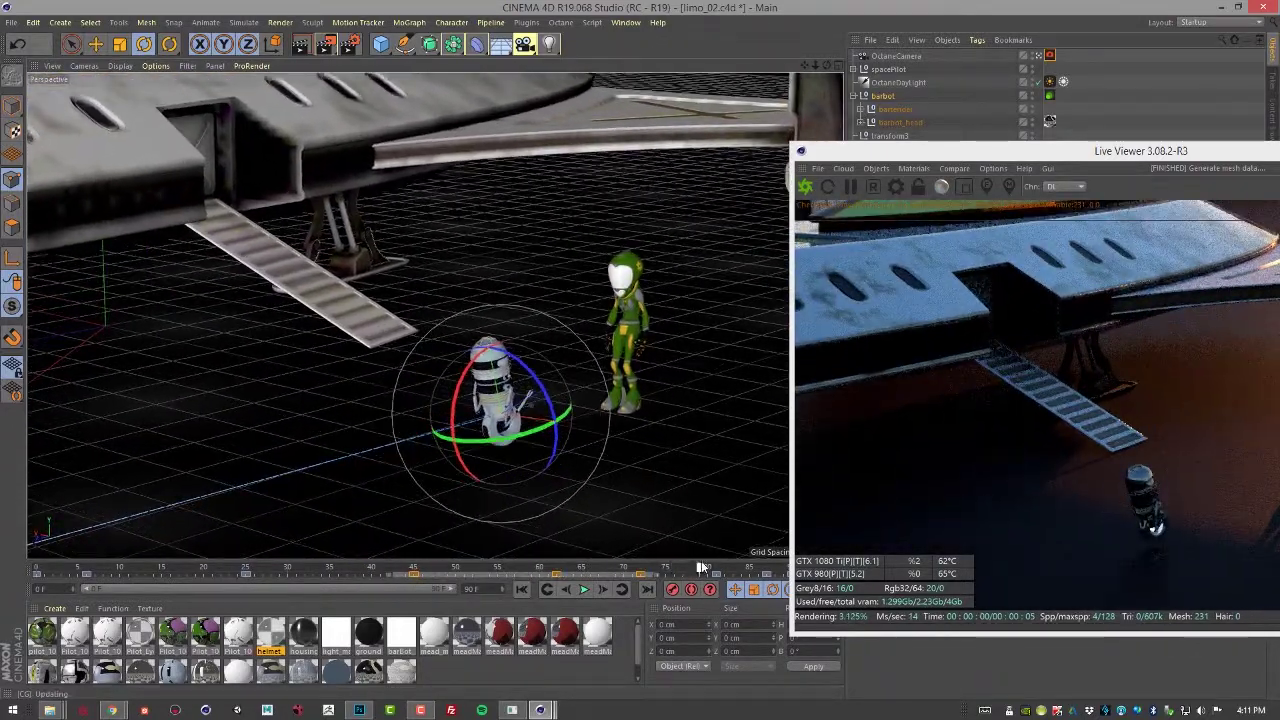
drag(903, 150, 169, 59)
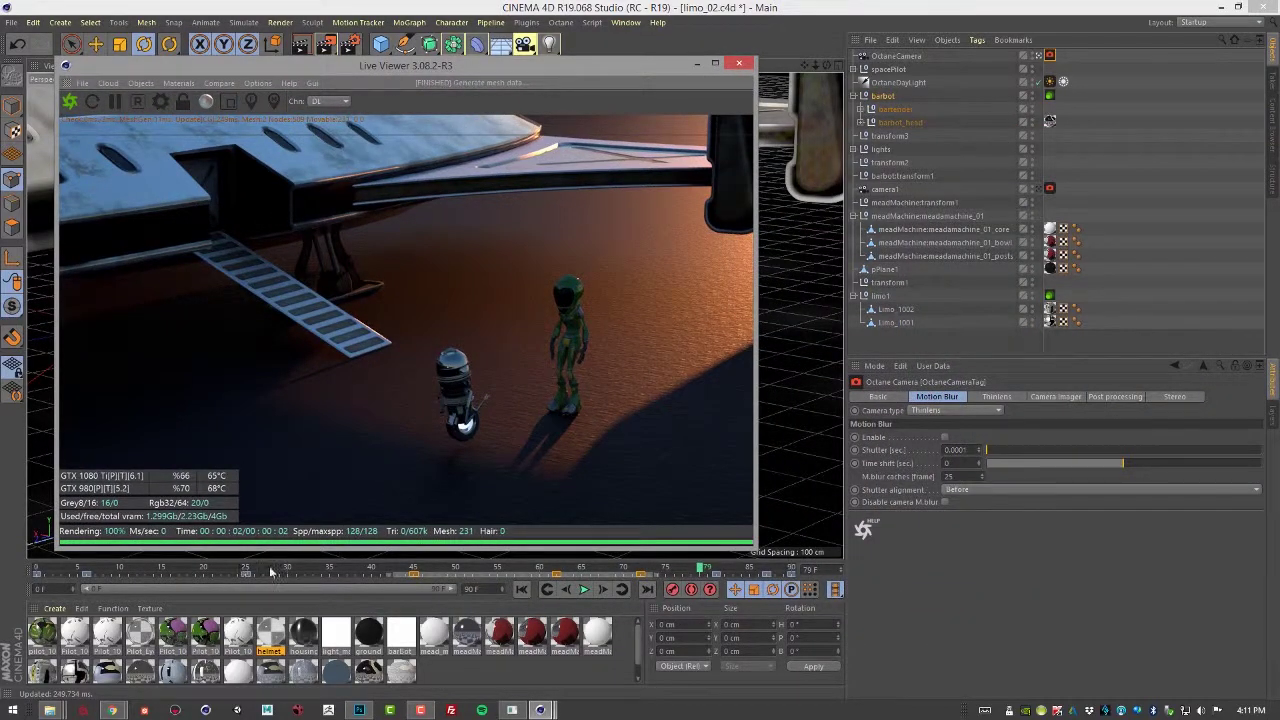
drag(703, 573, 621, 580)
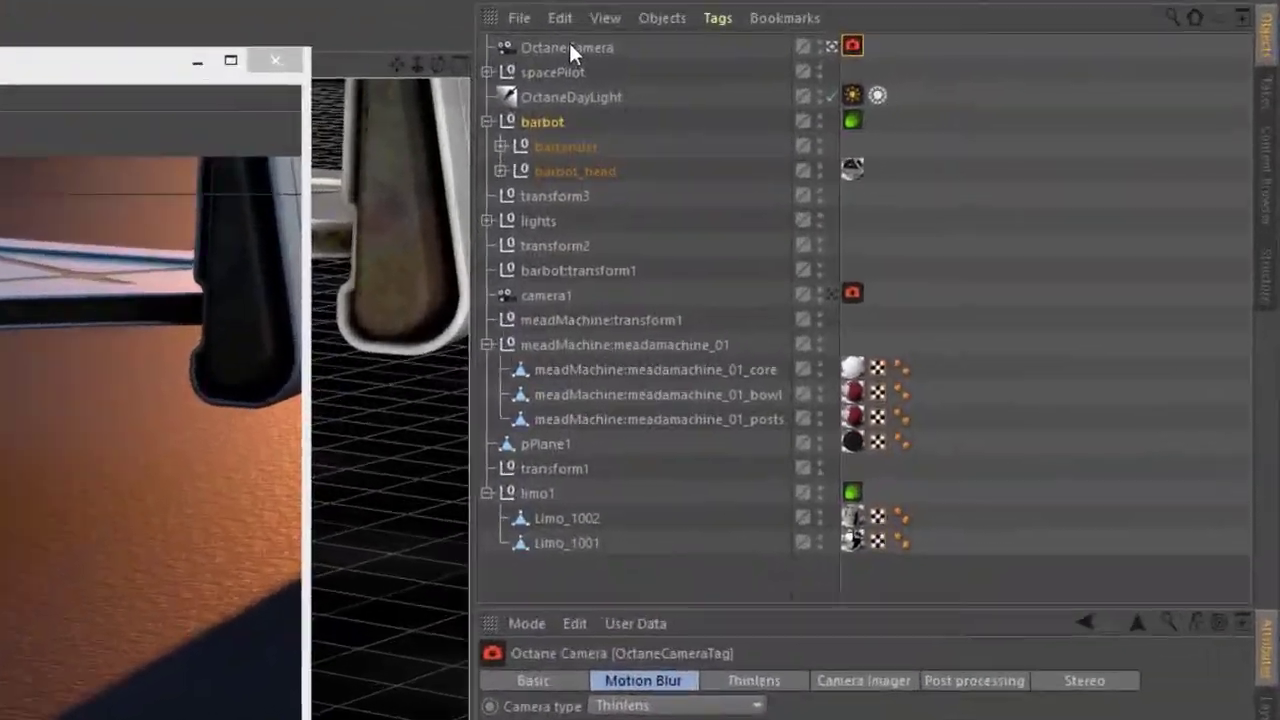
On the OctaneCamera's Octane camera tag, tick Enable under Motion Blur.
click(856, 56)
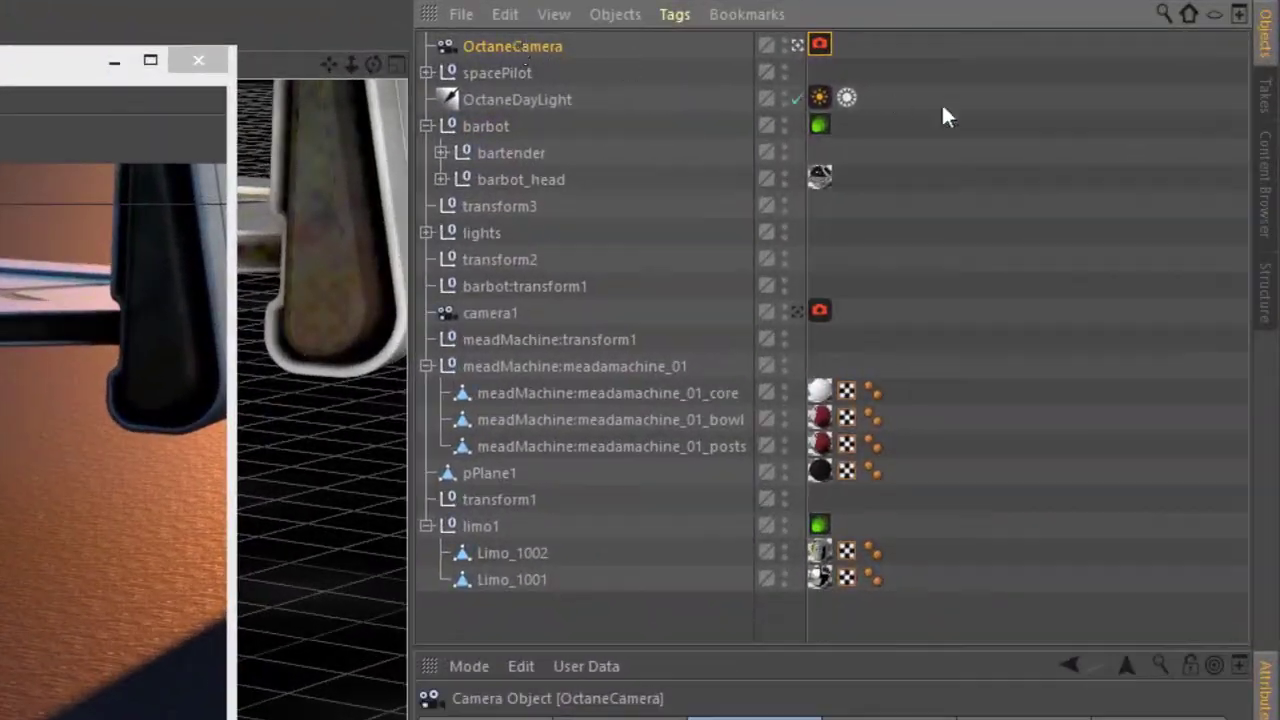
click(818, 45)
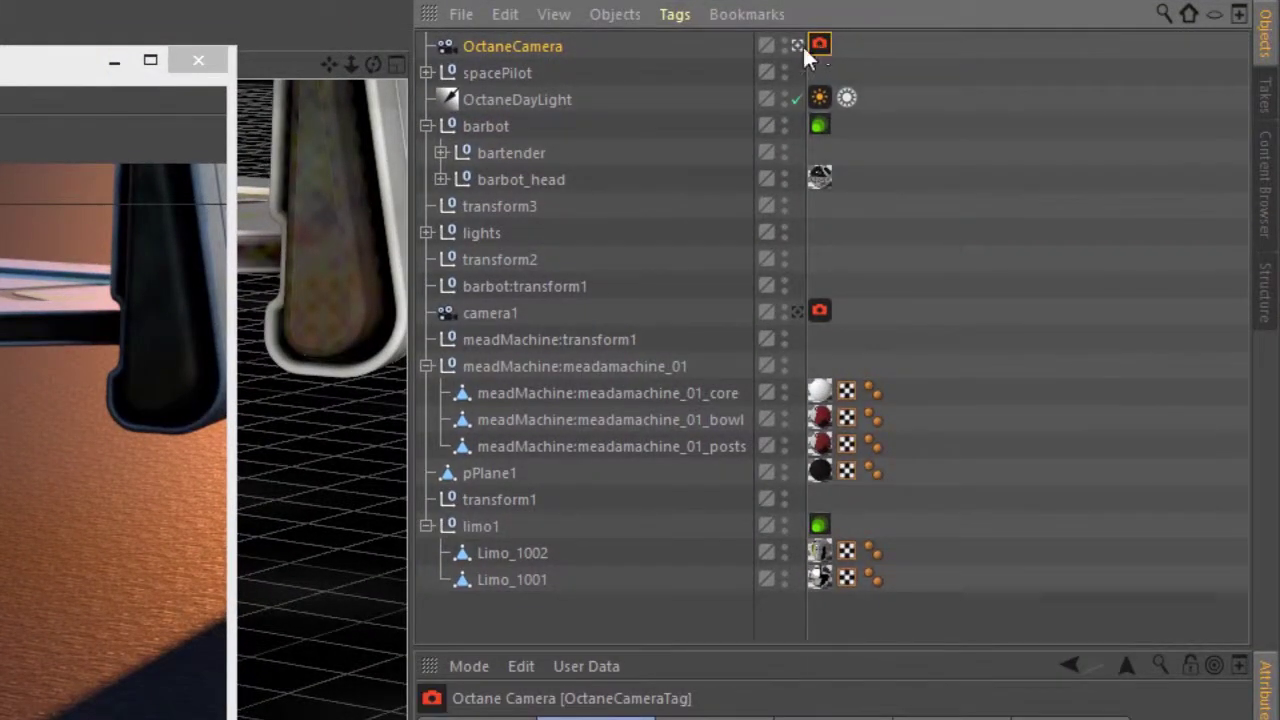
click(672, 14)
mouse_move(711, 84)
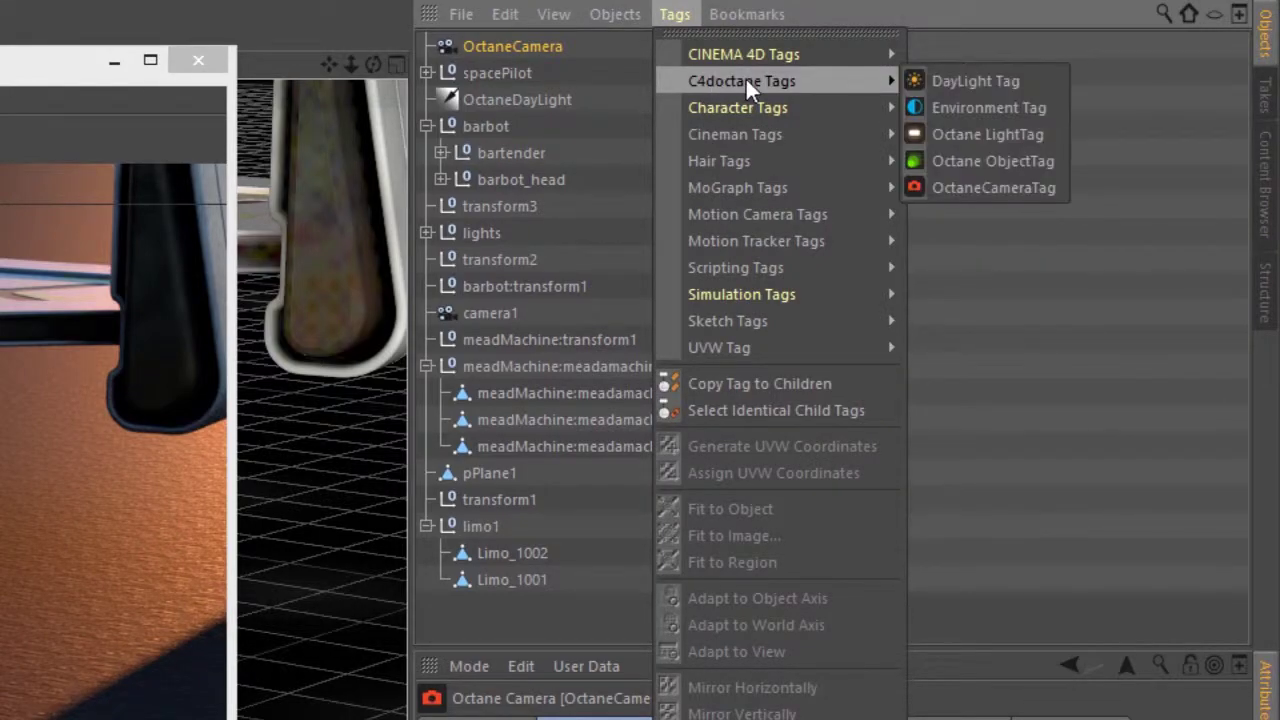
click(674, 12)
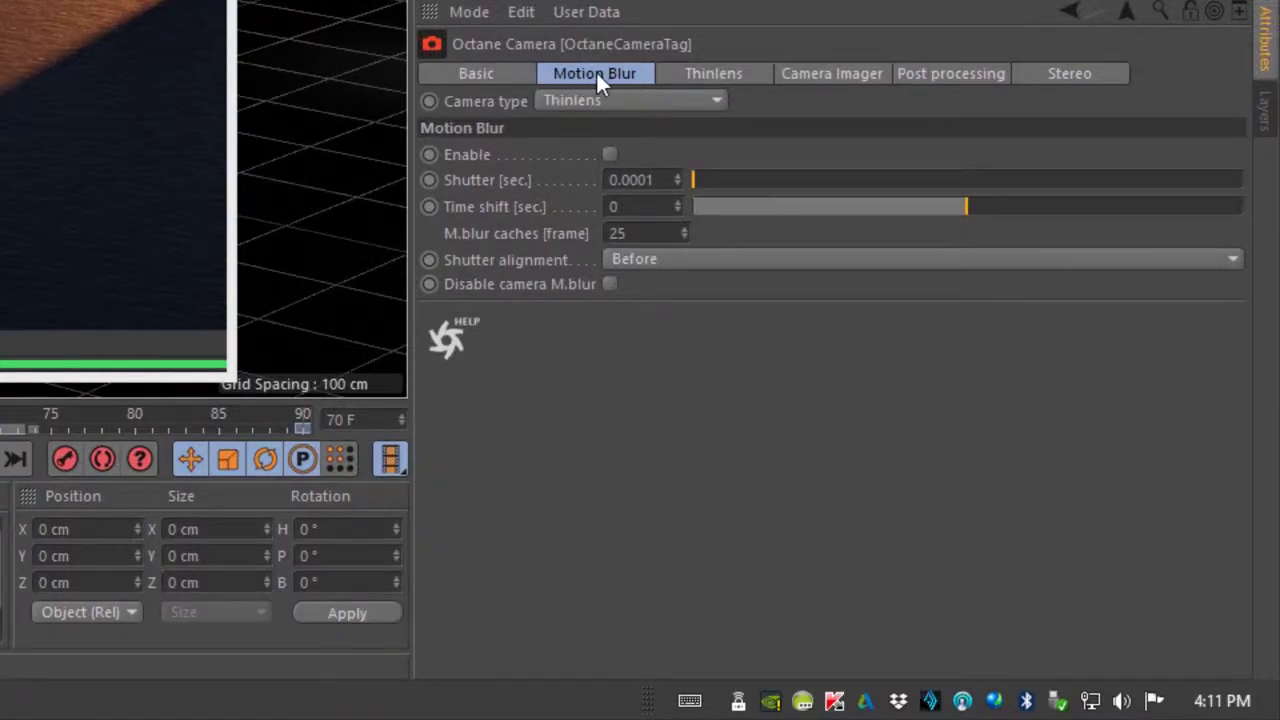
click(610, 155)
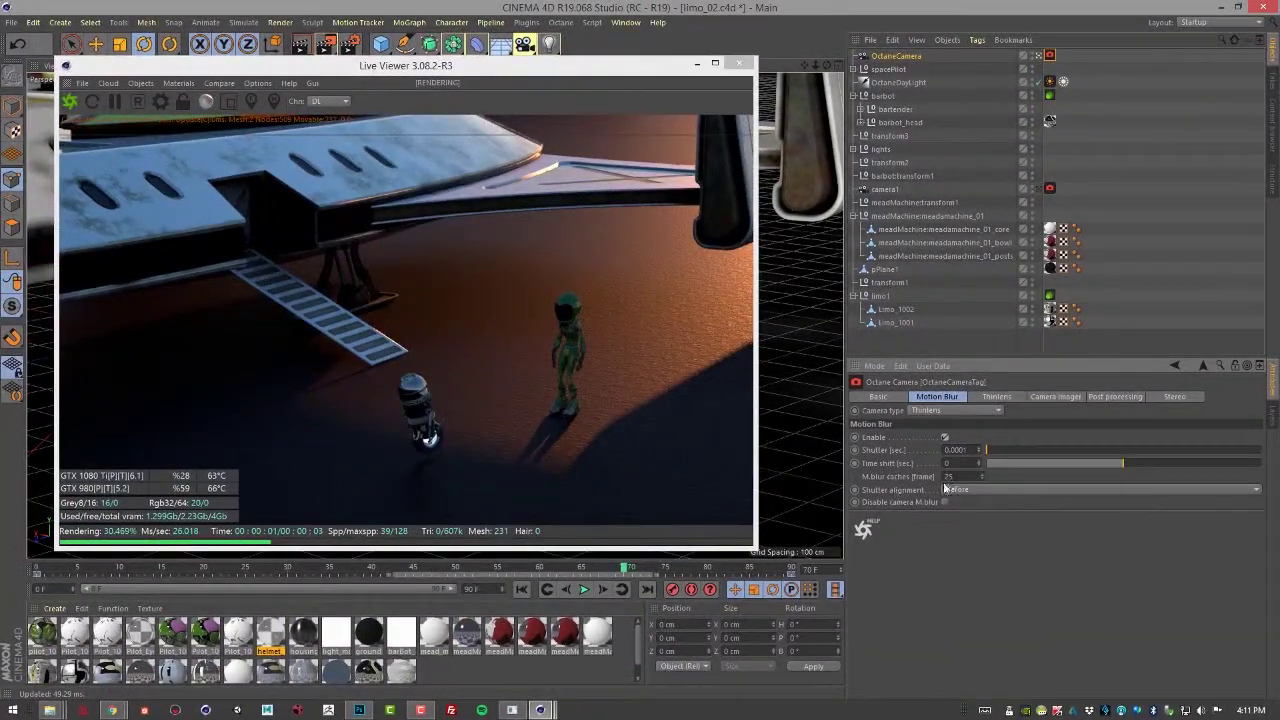
Adjust the Shutter [sec.] slider back and forth, settling at 0.148866.
drag(989, 450, 1054, 459)
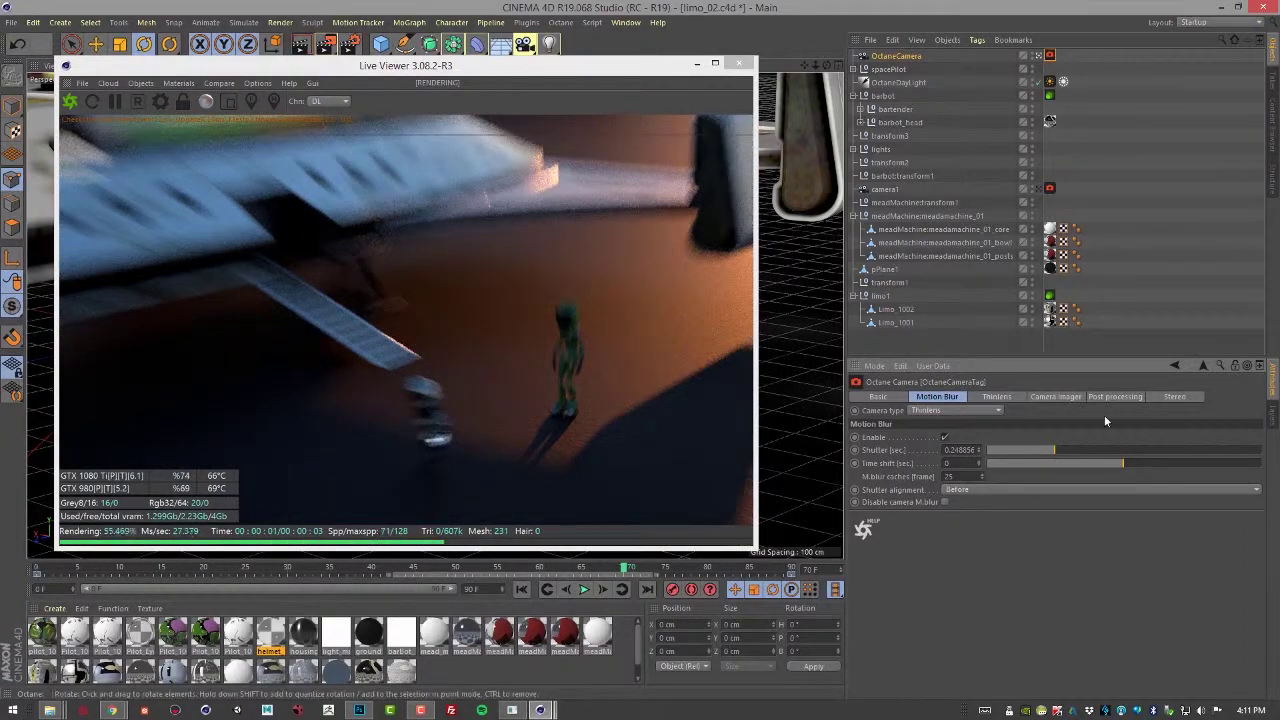
drag(1068, 449, 1106, 451)
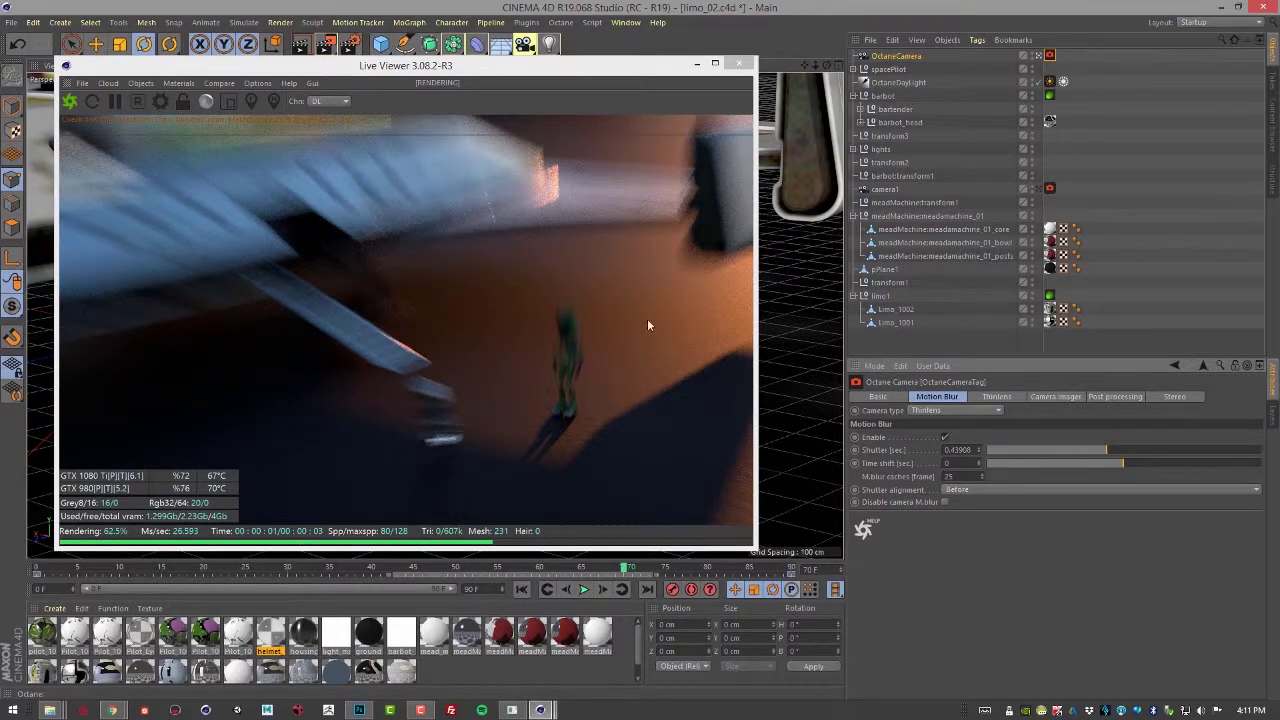
drag(1106, 451, 1023, 456)
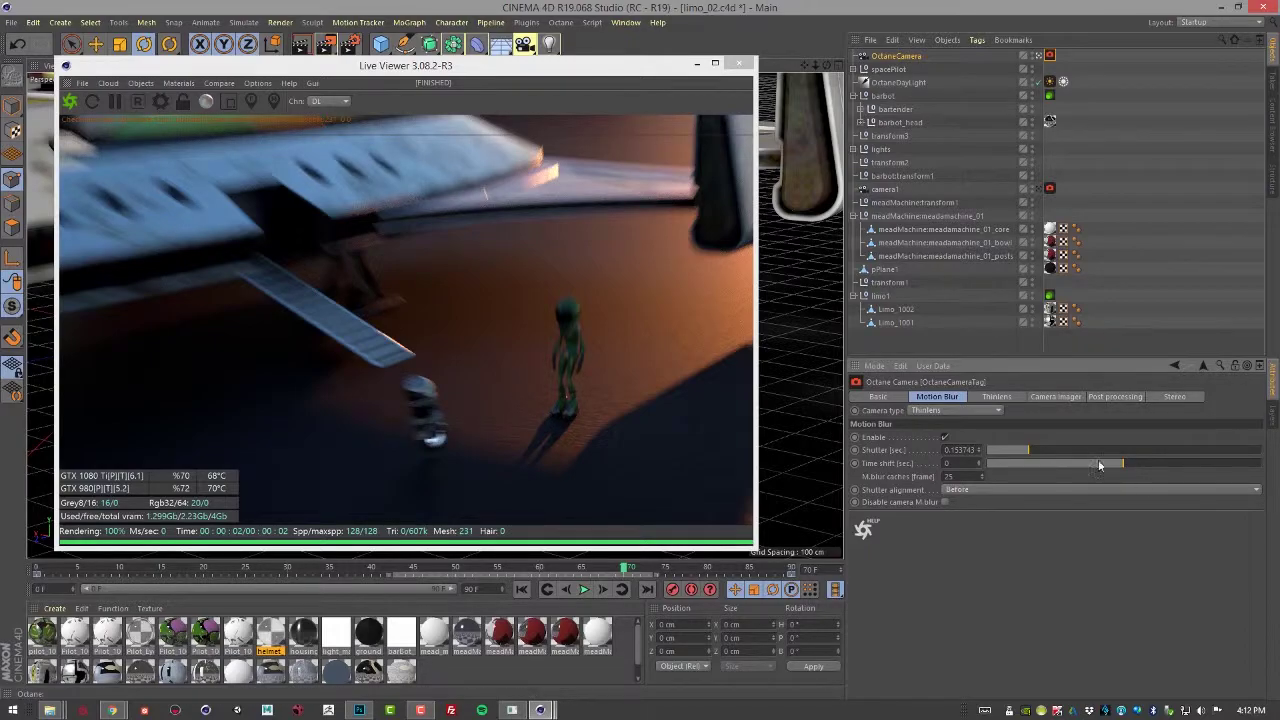
mouse_move(1031, 451)
mouse_down()
mouse_move(991, 451)
mouse_move(1027, 449)
mouse_up()
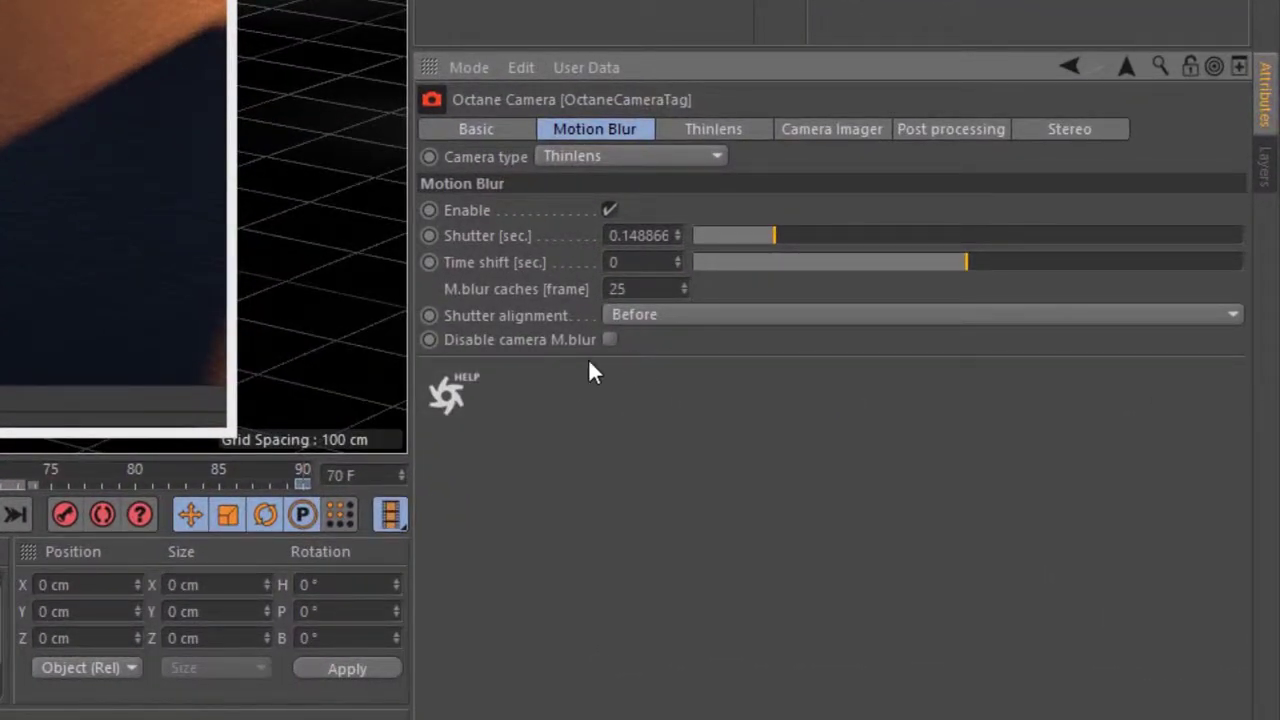
Disable camera blur, shorten the shutter to 0.041559 sec, and reset Time shift to 0.
click(610, 340)
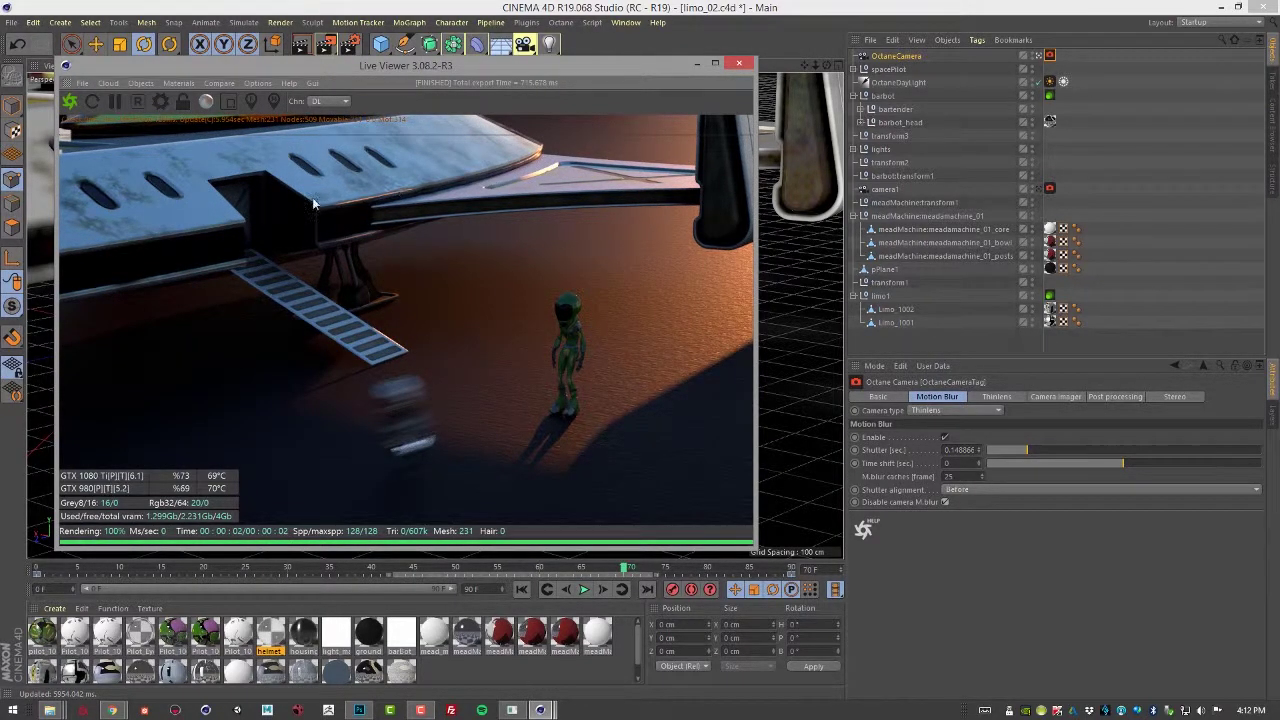
drag(1023, 456, 1000, 454)
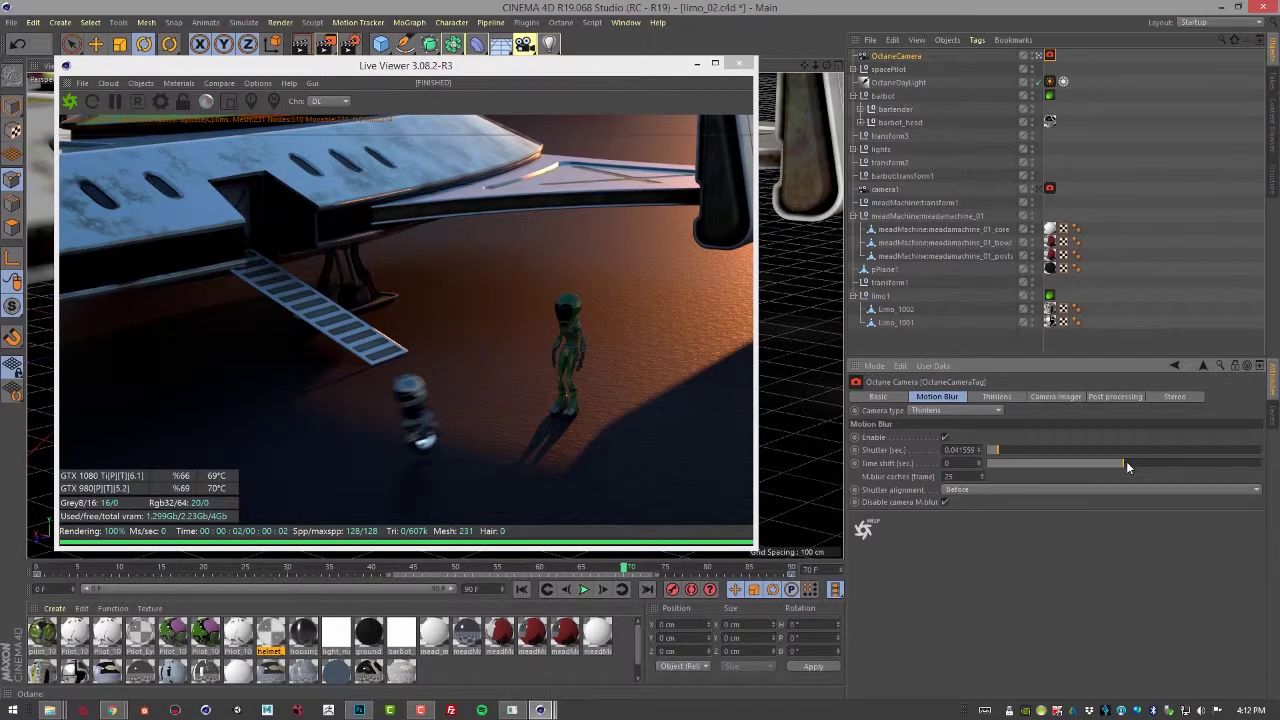
mouse_move(1125, 462)
mouse_down()
mouse_move(1211, 468)
mouse_move(1091, 476)
mouse_move(1008, 468)
mouse_move(1137, 468)
mouse_move(977, 462)
mouse_move(1138, 455)
mouse_move(1008, 468)
mouse_move(1188, 468)
mouse_move(1028, 474)
mouse_move(1160, 464)
mouse_up()
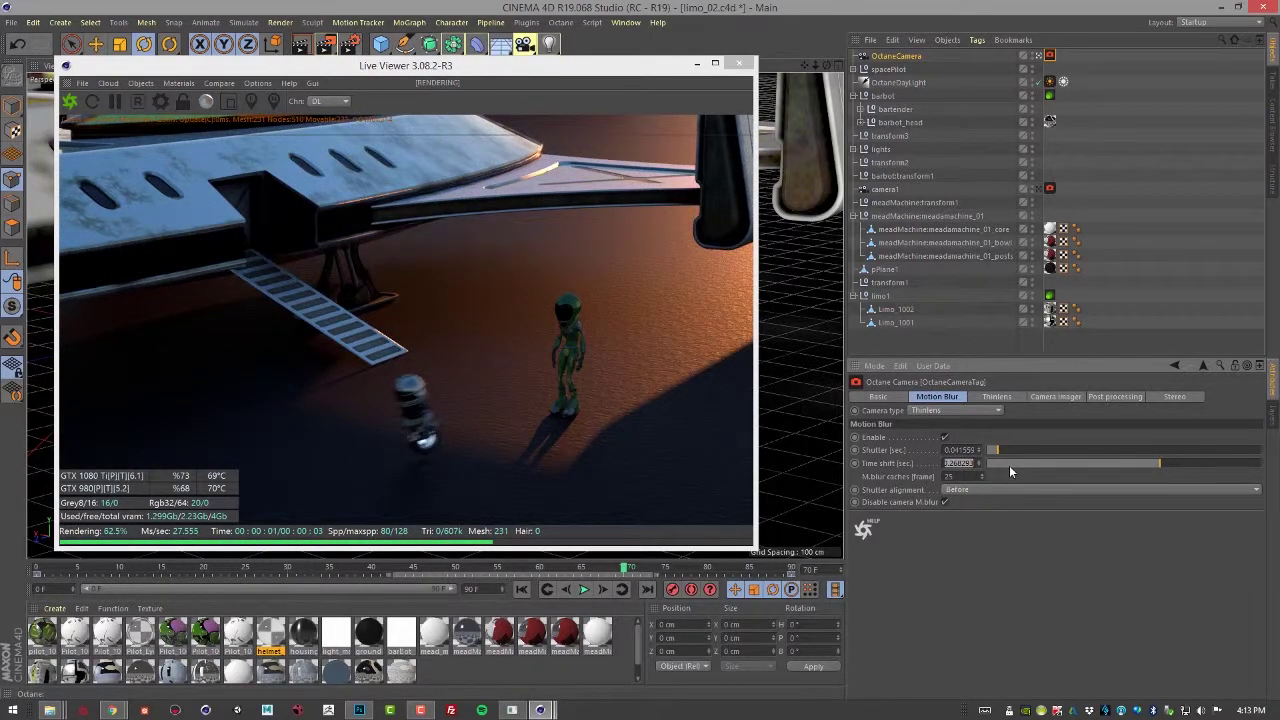
text(0)
key(Return)
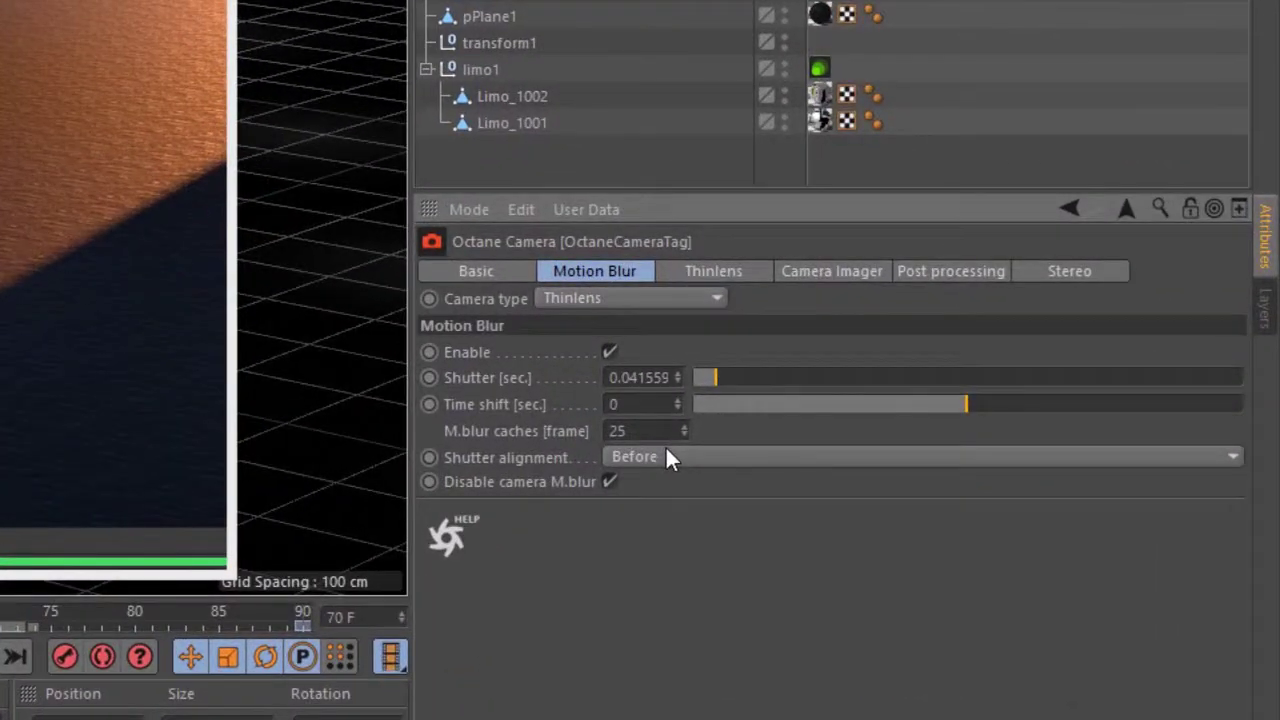
Set Shutter alignment to Centered and settle the shutter at 0.029365 sec.
click(668, 457)
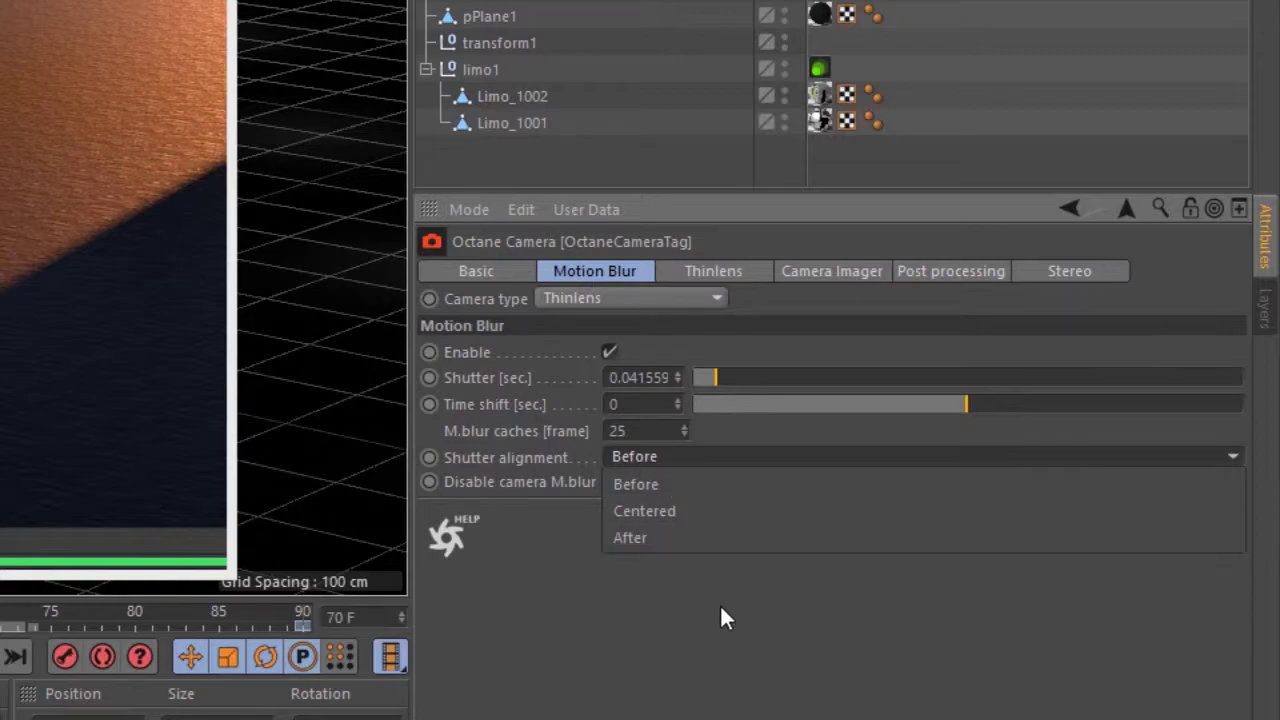
click(652, 511)
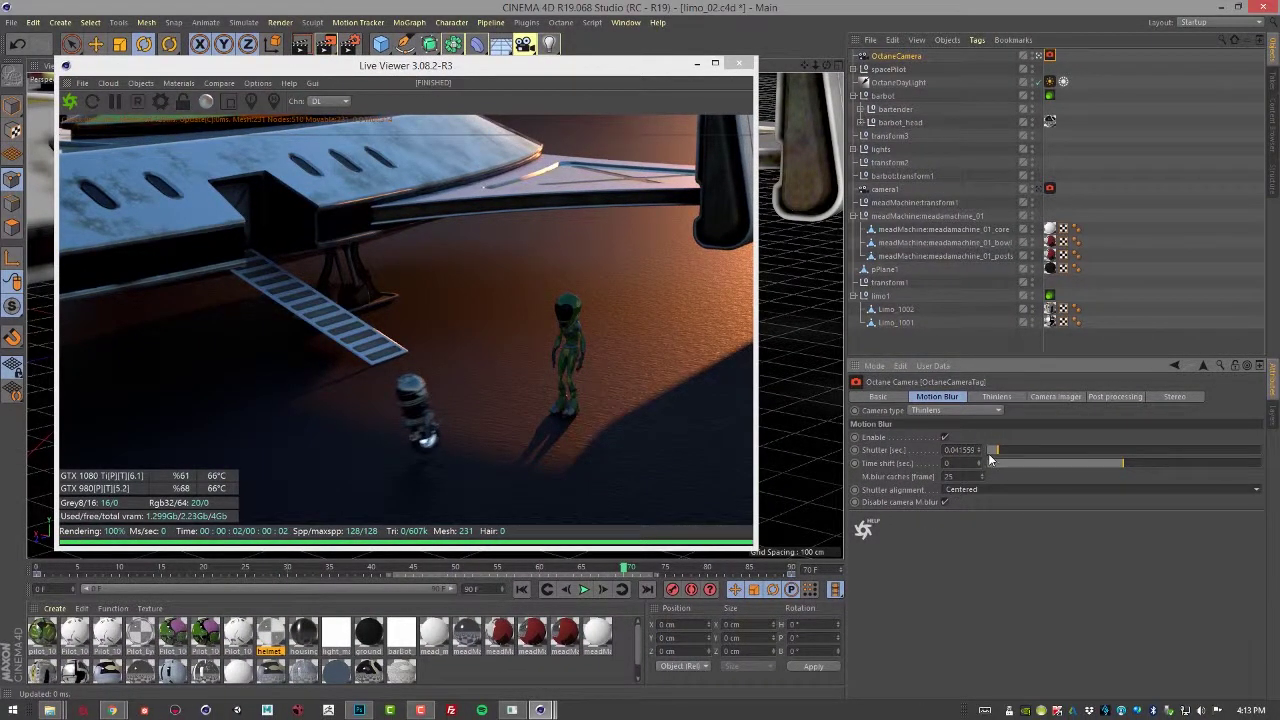
drag(997, 450, 1090, 449)
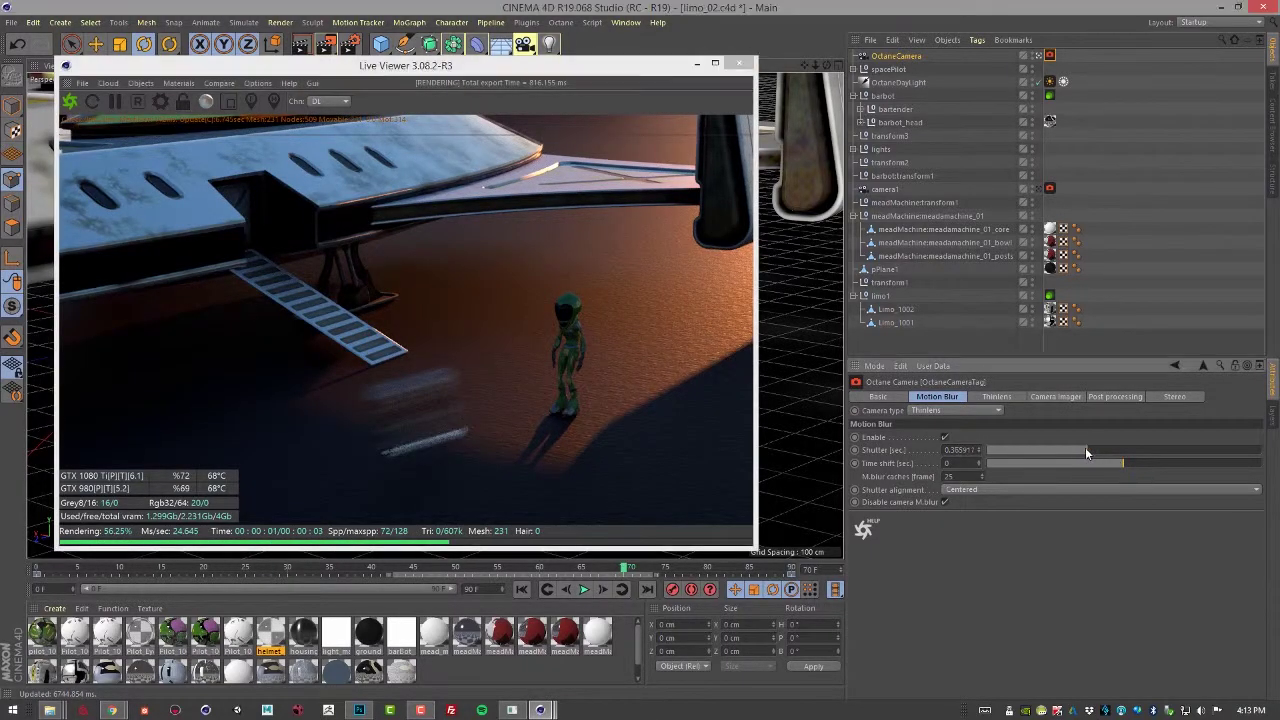
drag(1085, 447, 998, 452)
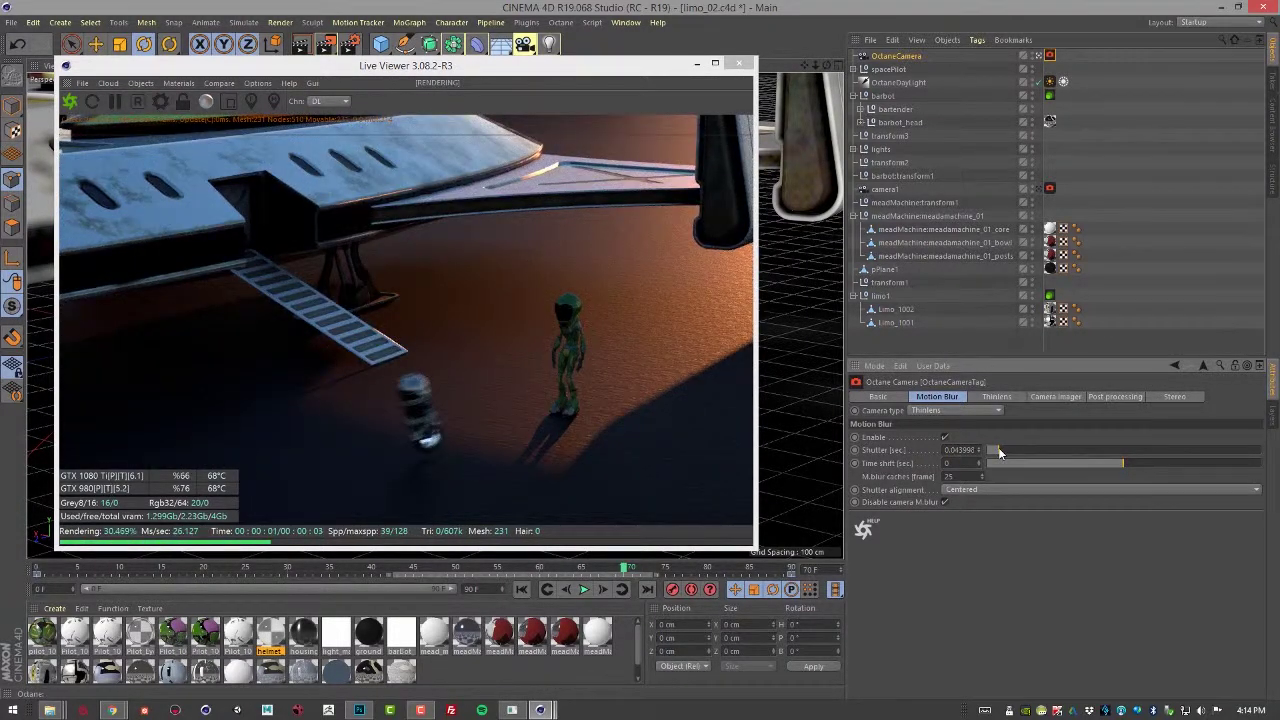
drag(997, 452, 997, 451)
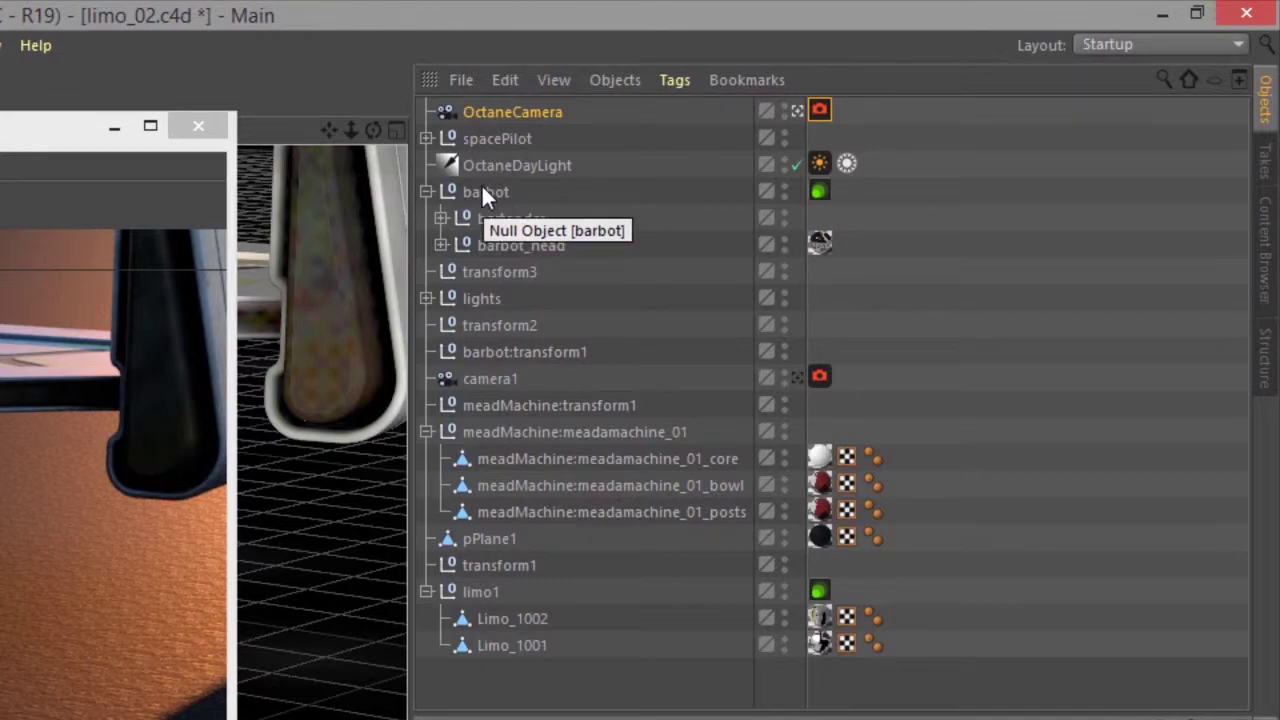
Show the motion blur settings of barbot's Octane ObjectTag, leaving Object motion blur on Transform.
click(486, 192)
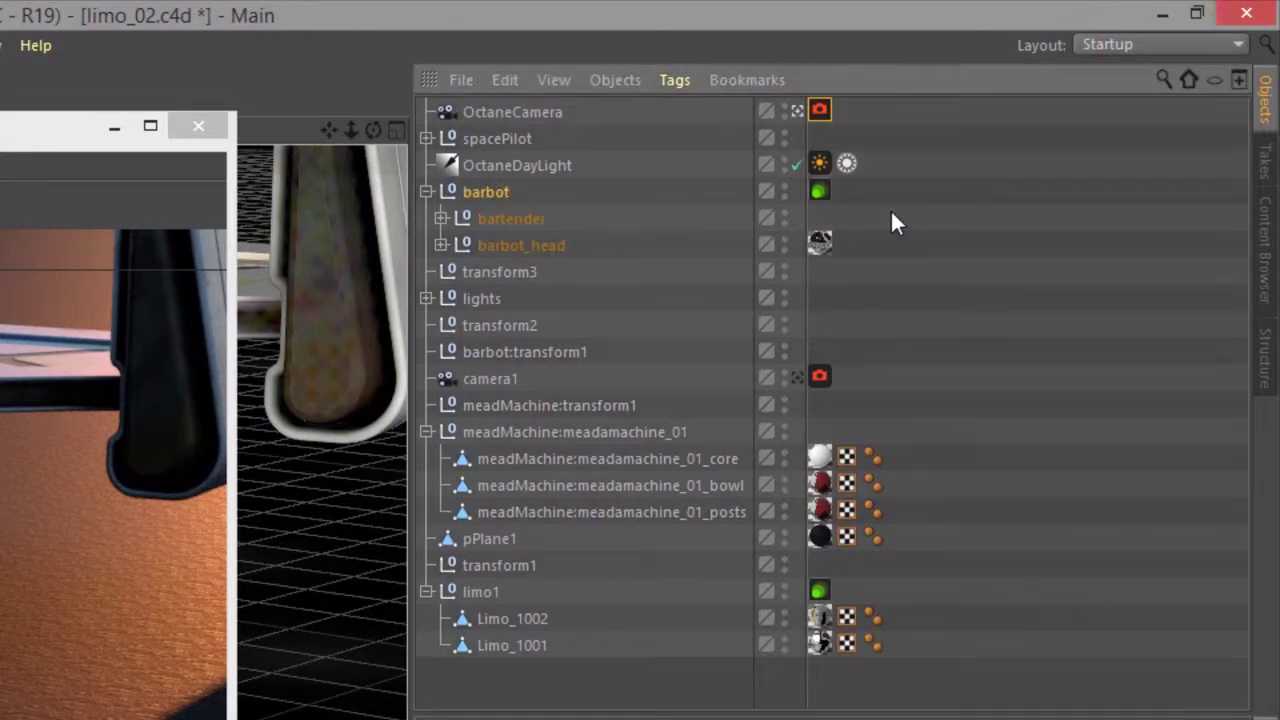
click(819, 192)
click(818, 192)
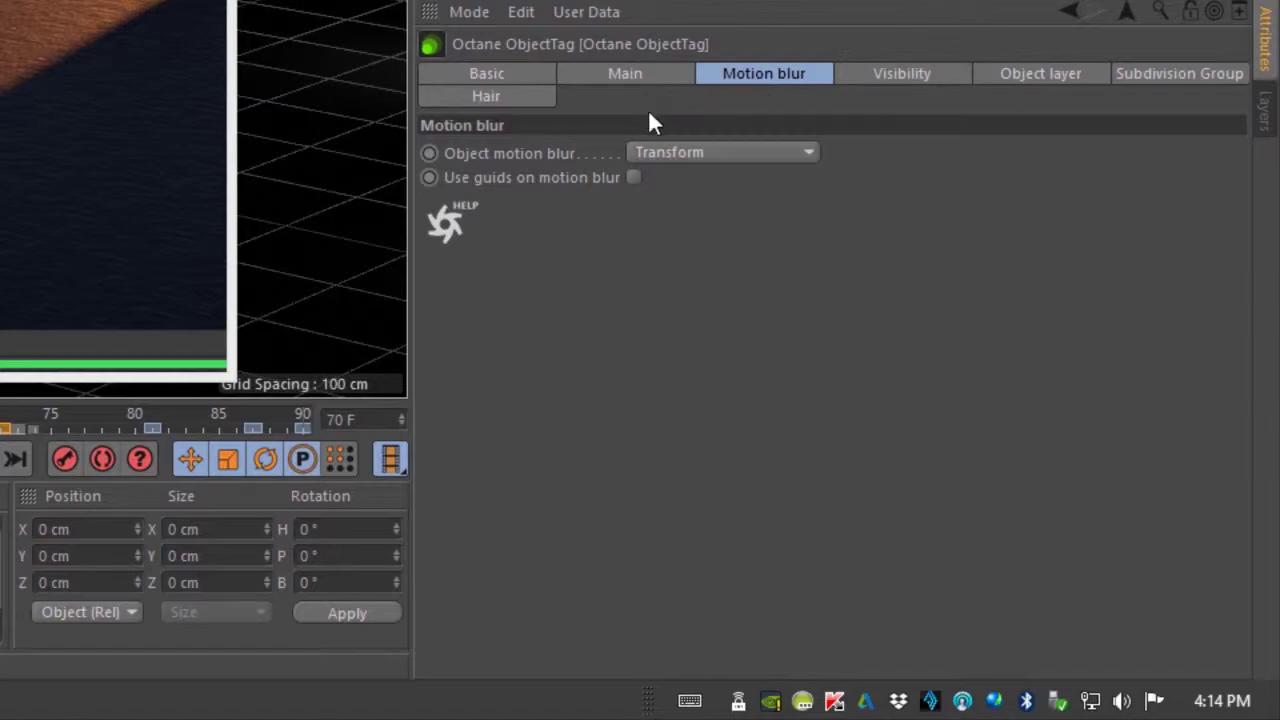
click(698, 155)
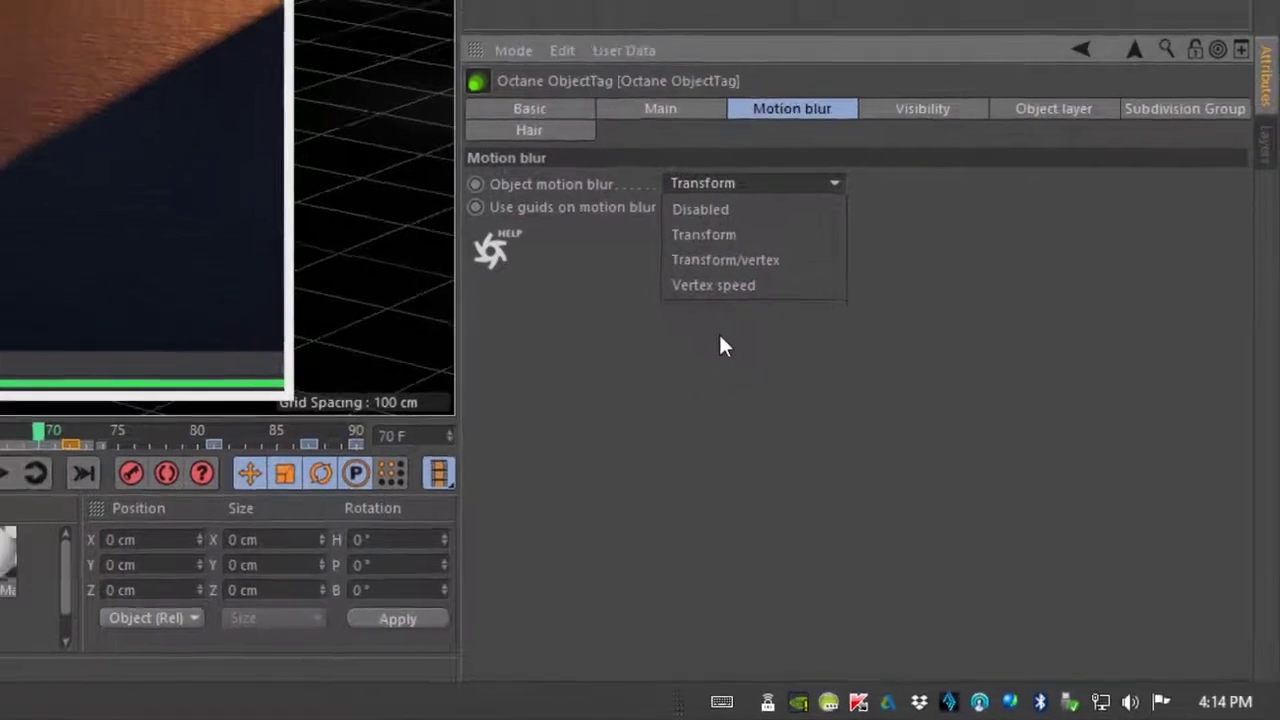
click(718, 331)
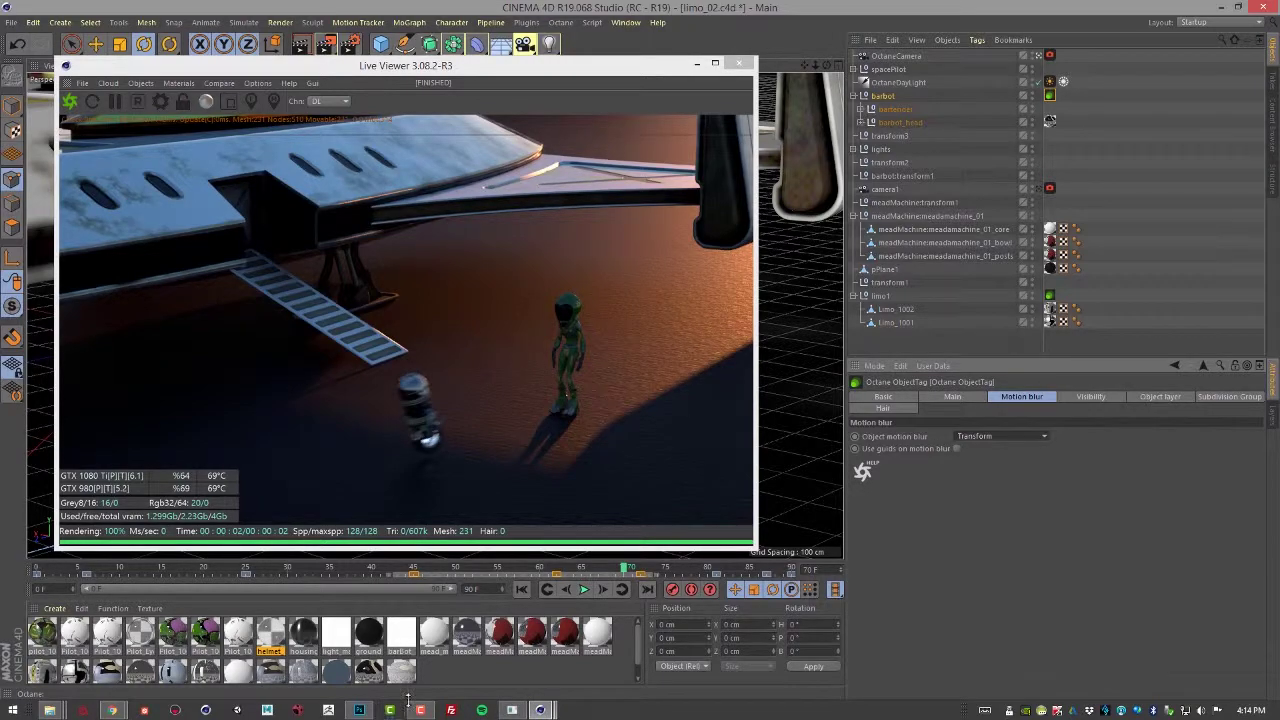
mouse_move(541, 711)
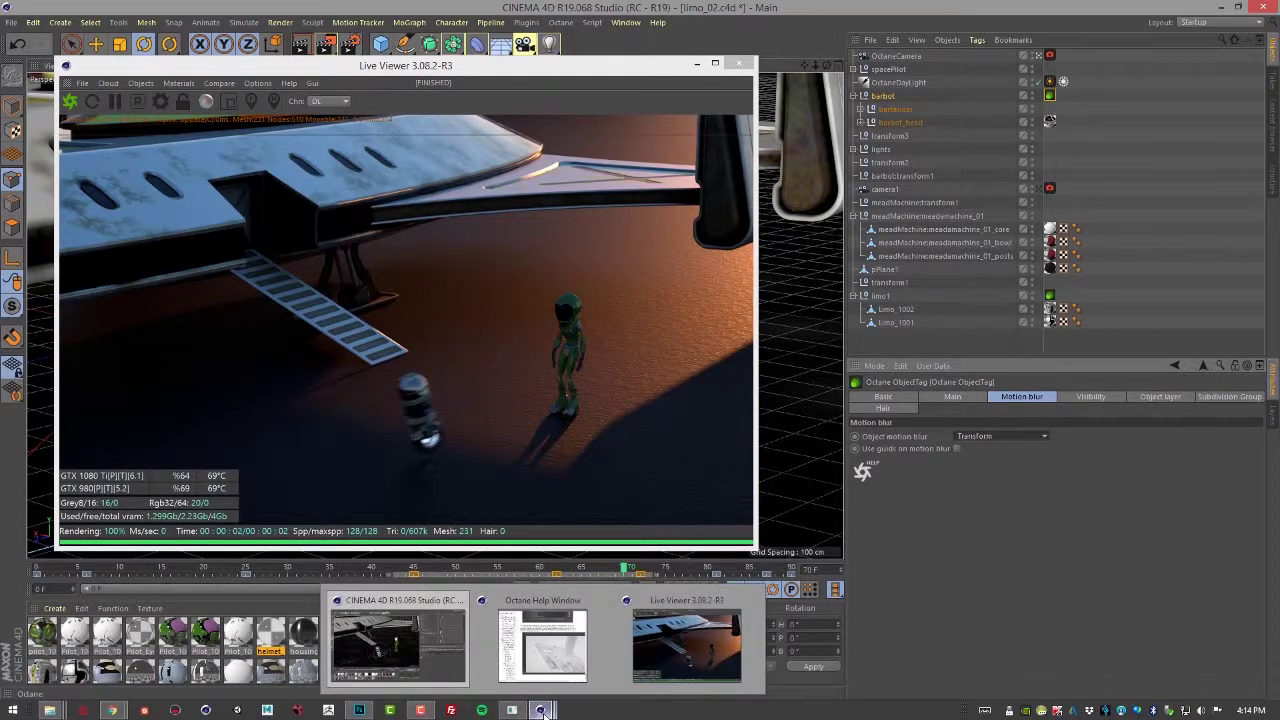
click(552, 652)
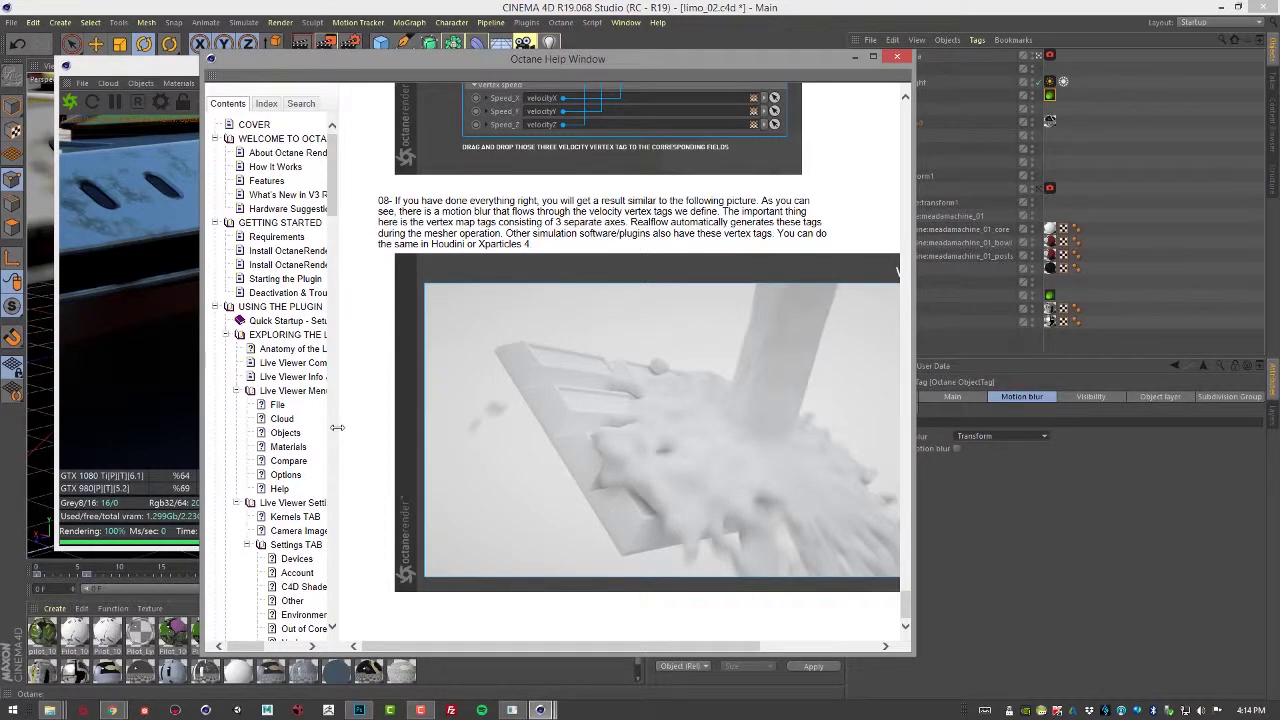
drag(337, 427, 394, 508)
click(308, 310)
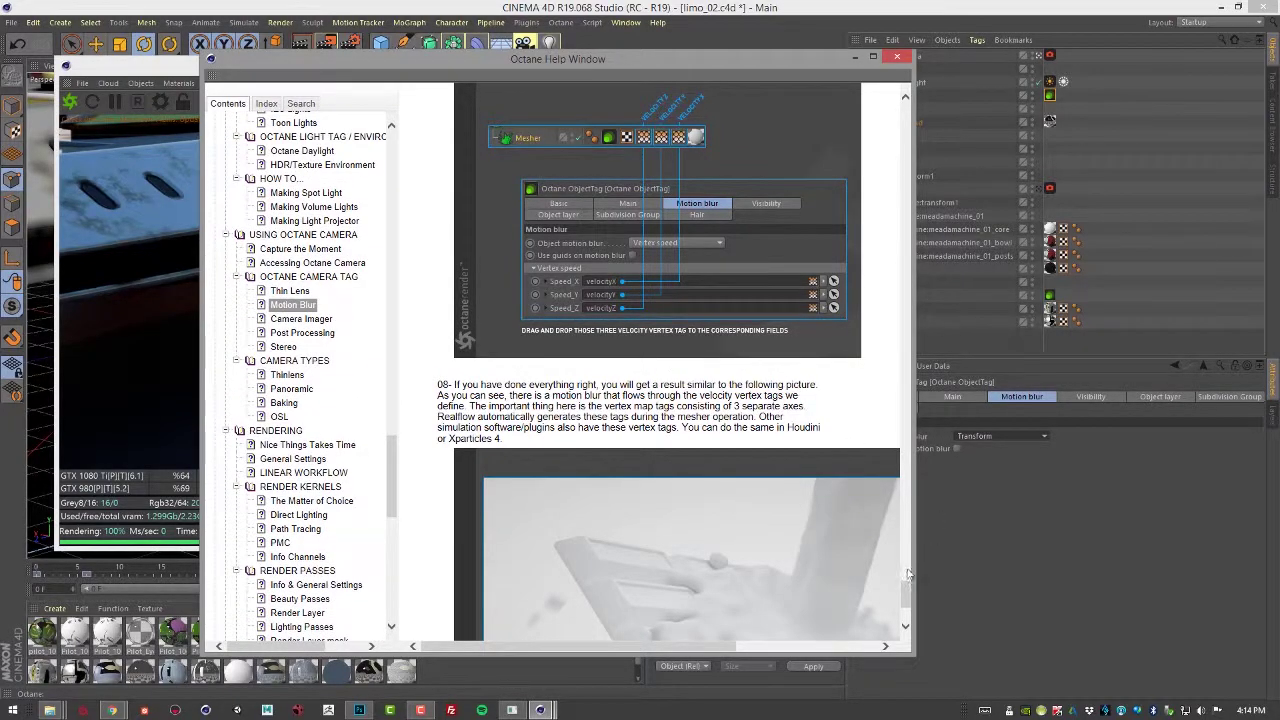
drag(906, 597, 889, 395)
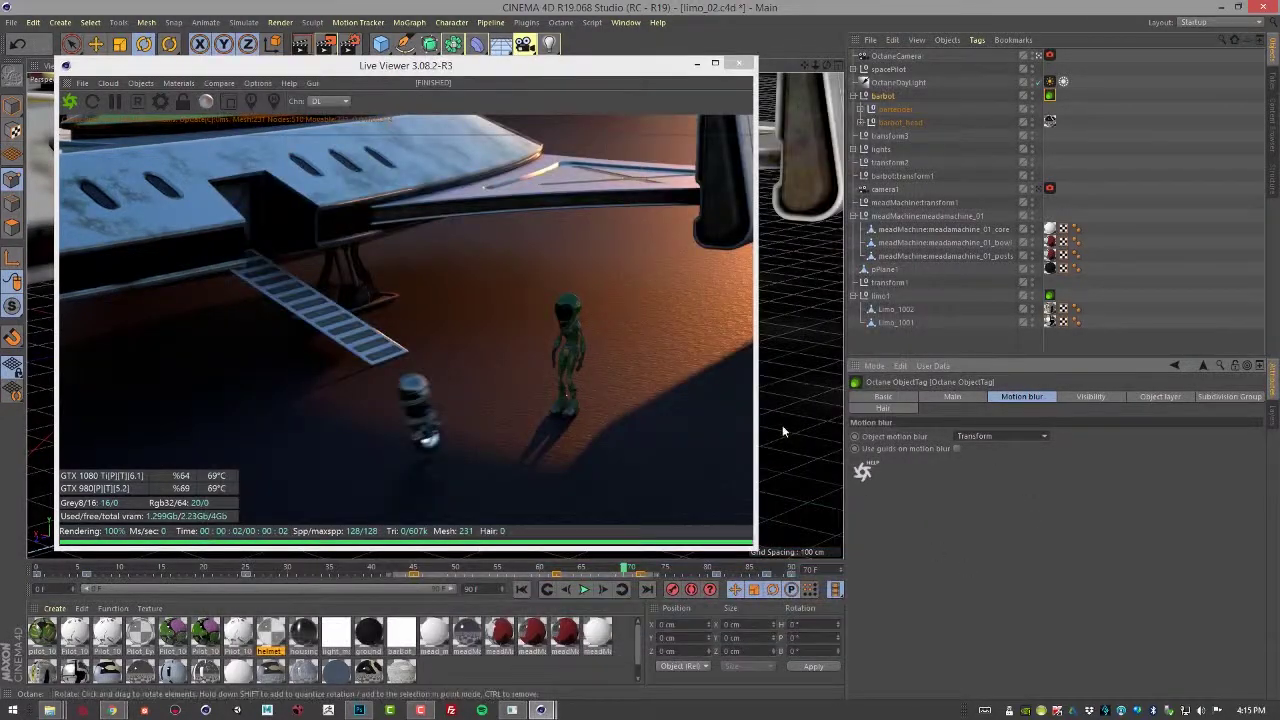